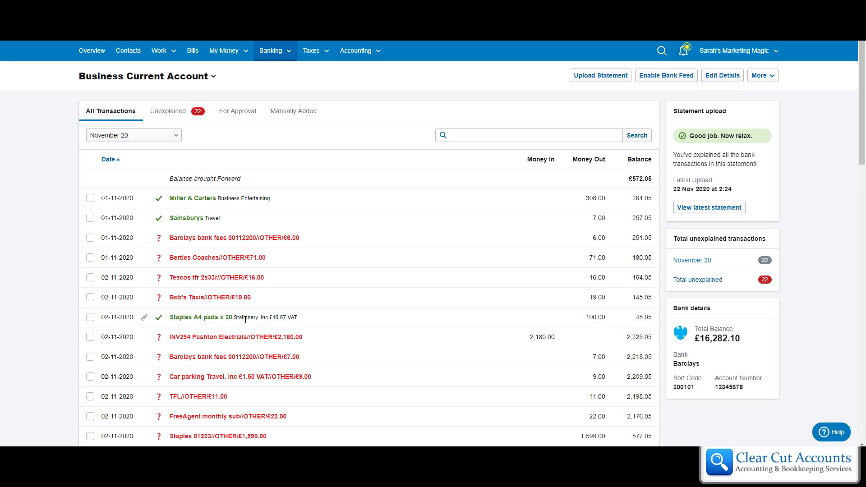
{"action": "left_click", "coordinate": [195, 318]}
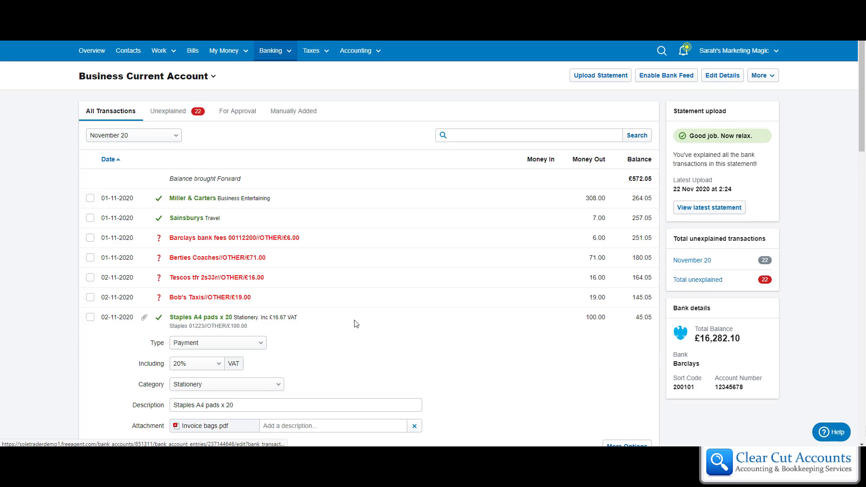
{"action": "scroll", "coordinate": [356, 324], "scroll_direction": "down", "scroll_amount": 4}
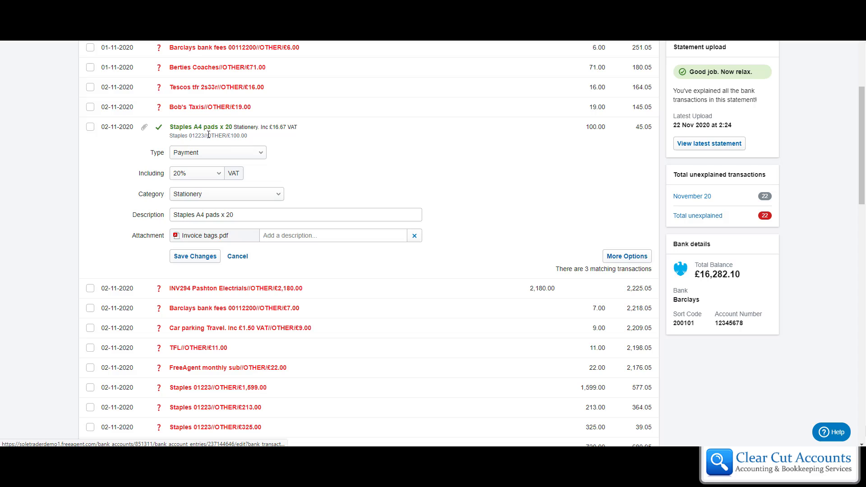
Step: Delete the Staples £100 payment's explanation and its attachment, leaving 23 unexplained transactions
{"action": "left_click", "coordinate": [90, 127]}
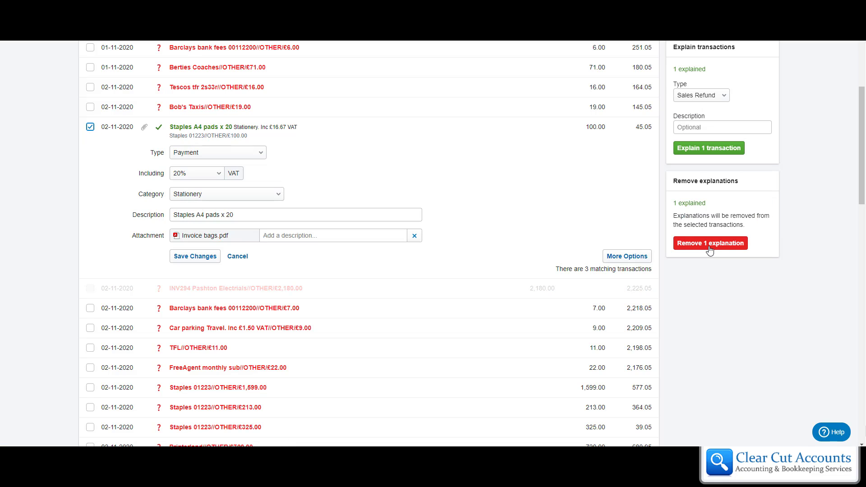
{"action": "left_click", "coordinate": [712, 246]}
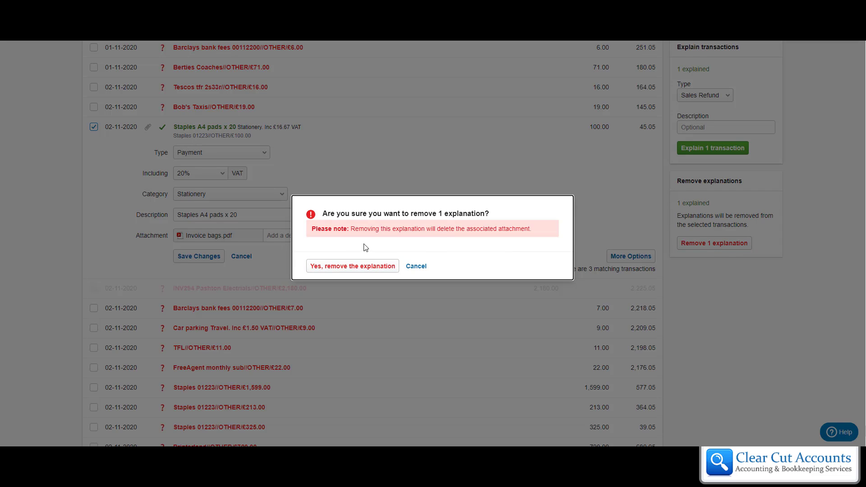
{"action": "left_click", "coordinate": [353, 270]}
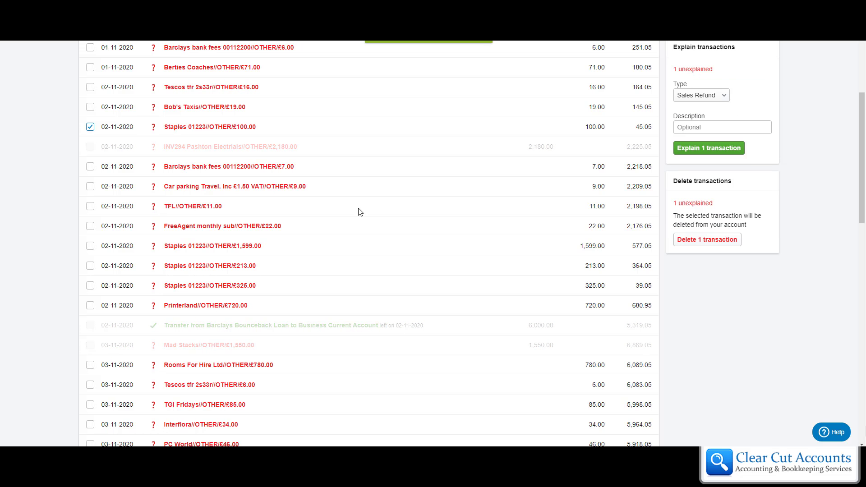
{"action": "left_click", "coordinate": [90, 127]}
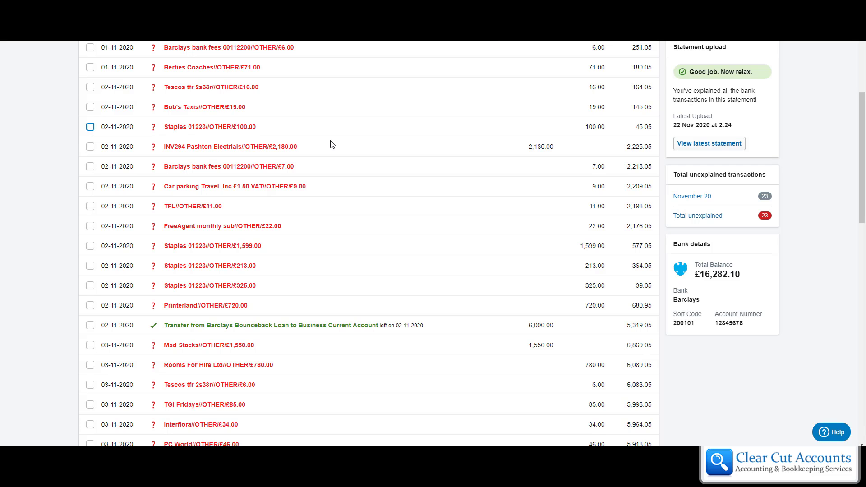
Step: Open the Staples £100.00 payment's full explanation page and start editing the new explanation's Value
{"action": "left_click", "coordinate": [211, 128]}
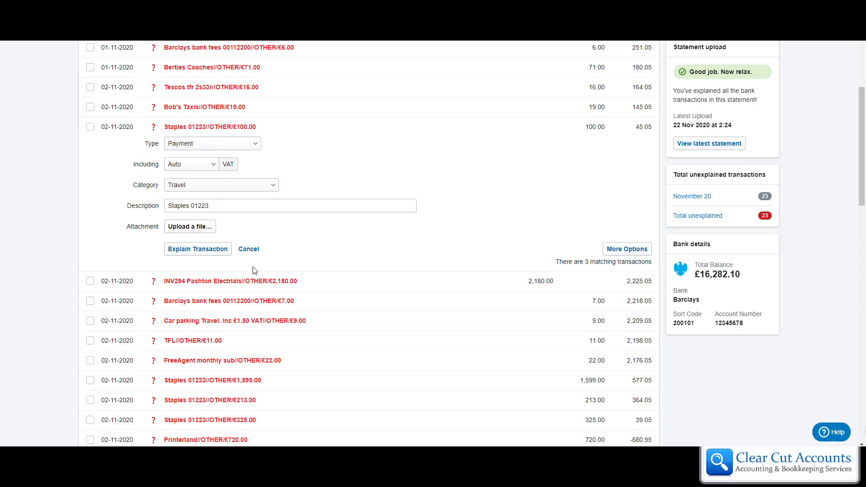
{"action": "left_click", "coordinate": [639, 253]}
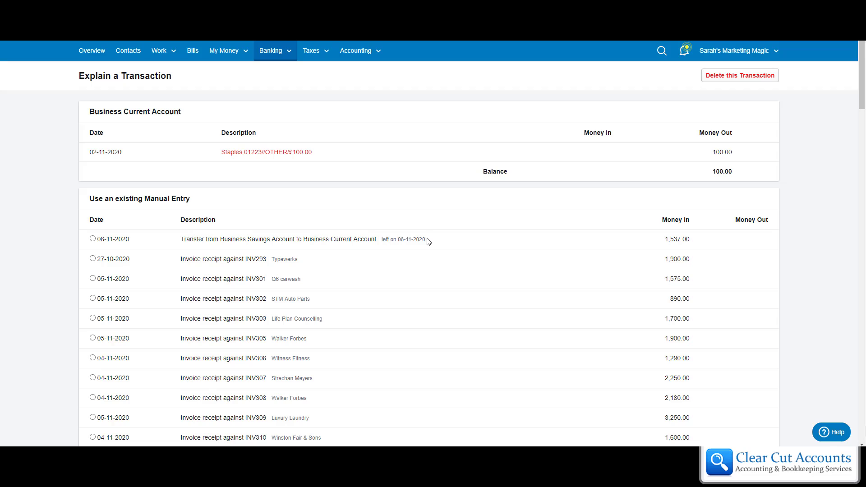
{"action": "scroll", "coordinate": [464, 242], "scroll_direction": "down", "scroll_amount": 20}
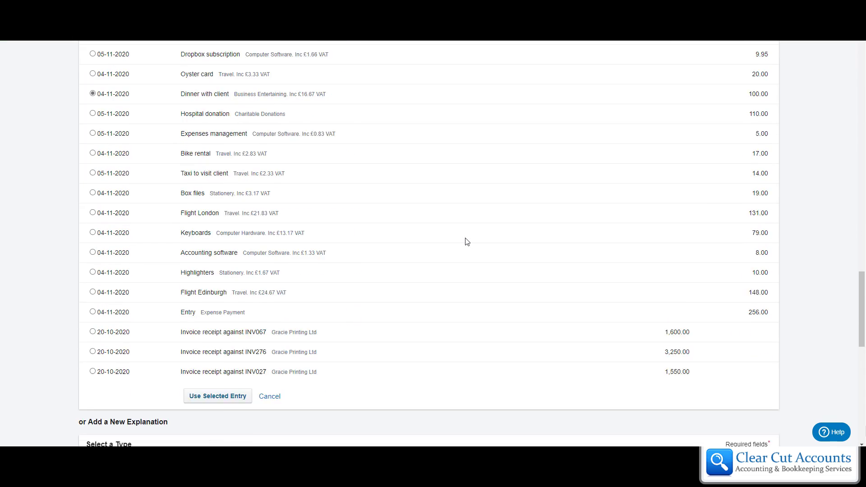
{"action": "scroll", "coordinate": [466, 241], "scroll_direction": "down", "scroll_amount": 9}
{"action": "scroll", "coordinate": [464, 242], "scroll_direction": "up", "scroll_amount": 2}
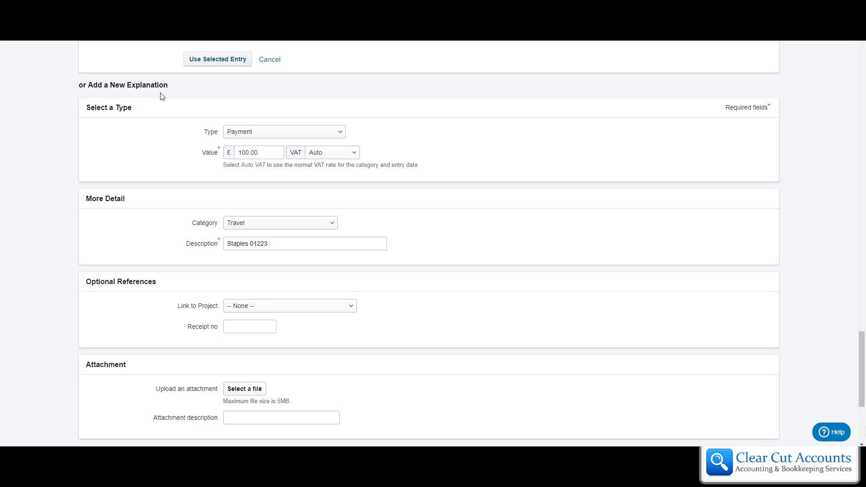
{"action": "left_click", "coordinate": [254, 151]}
Step: Change the explanation value from 100.00 to 40.00 at the 20% VAT rate
{"action": "left_click_drag", "start_coordinate": [246, 152], "coordinate": [231, 151]}
{"action": "type", "text": "4"}
{"action": "left_click", "coordinate": [344, 153]}
{"action": "left_click", "coordinate": [336, 184]}
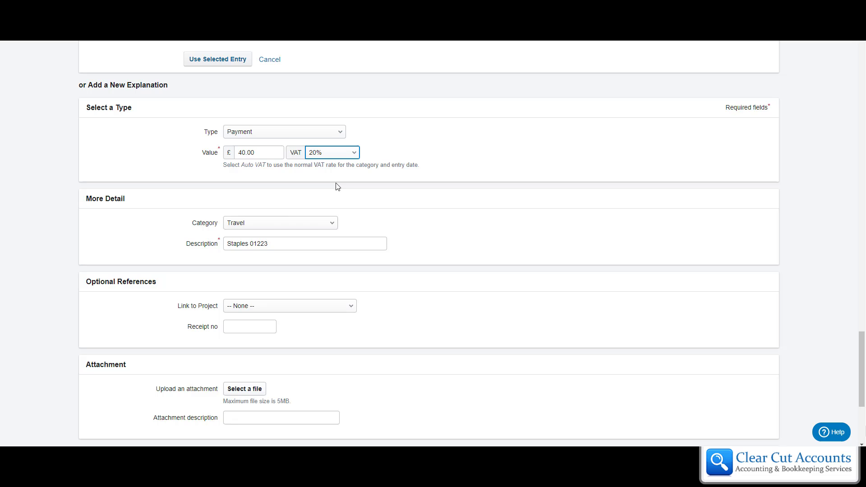
Step: Set the category to Stationery and the description to 'Staples A4 Pads x 20'
{"action": "left_click", "coordinate": [249, 226]}
{"action": "scroll", "coordinate": [264, 155], "scroll_direction": "up", "scroll_amount": 5}
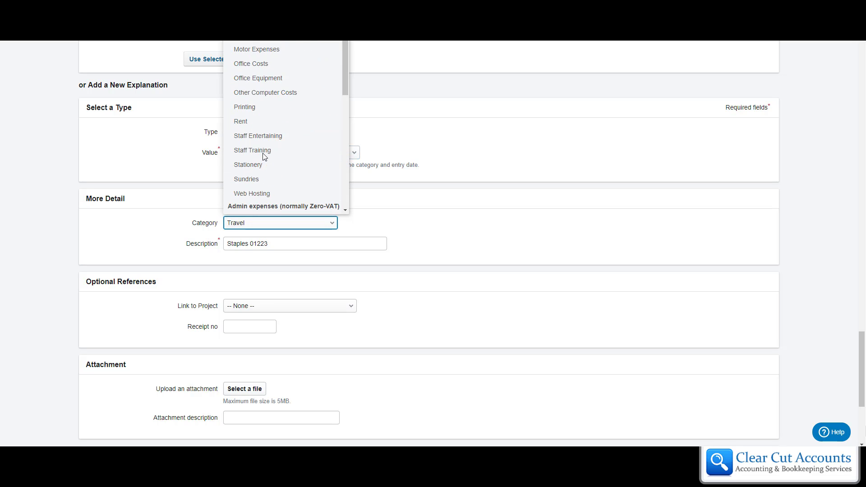
{"action": "scroll", "coordinate": [264, 157], "scroll_direction": "down", "scroll_amount": 1}
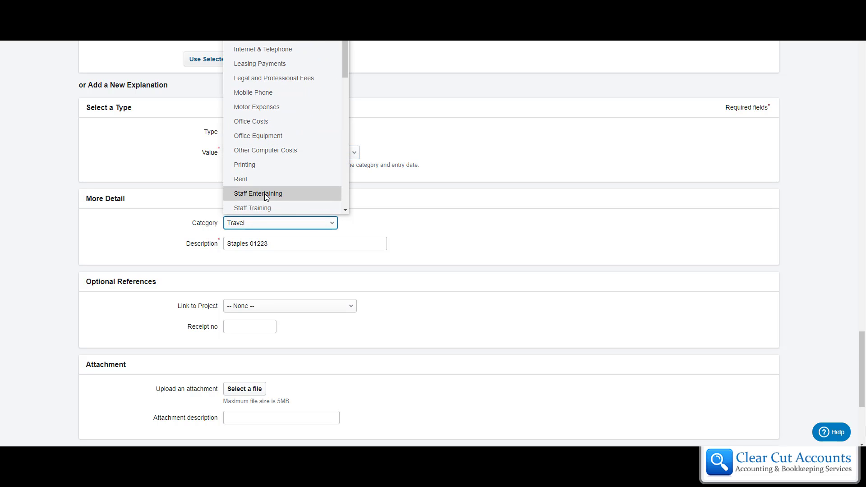
{"action": "scroll", "coordinate": [261, 180], "scroll_direction": "down", "scroll_amount": 2}
{"action": "left_click", "coordinate": [259, 153]}
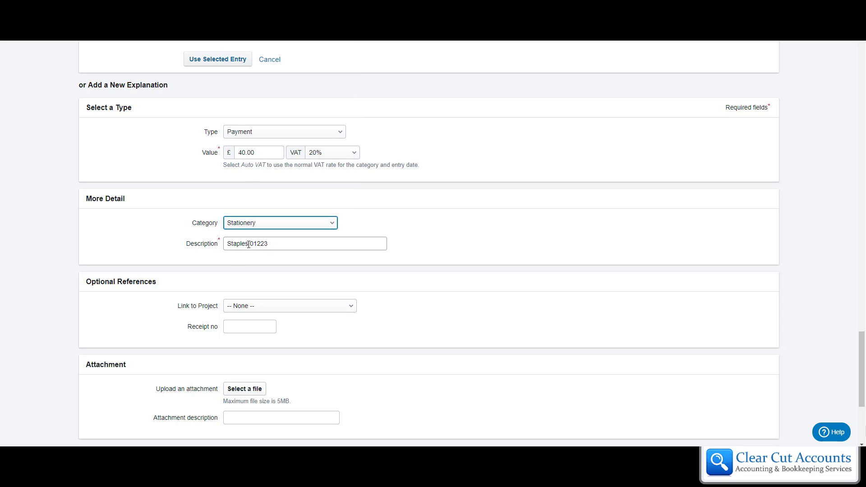
{"action": "left_click_drag", "start_coordinate": [250, 244], "coordinate": [346, 244]}
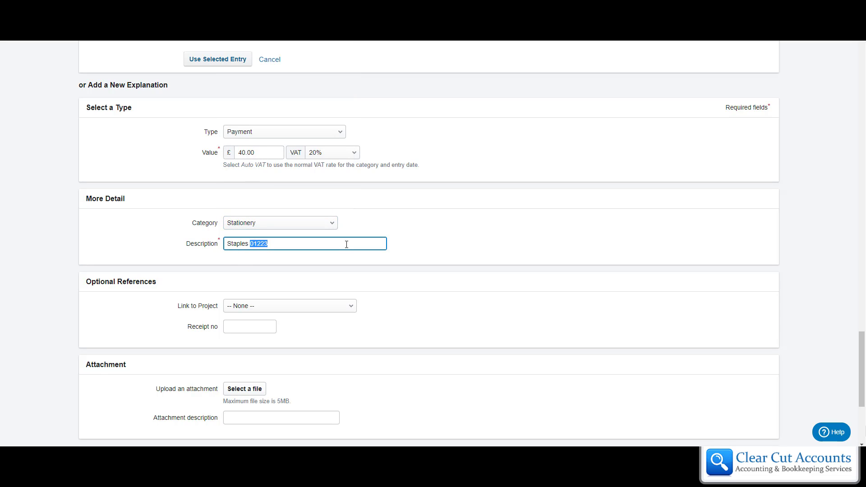
{"action": "type", "text": "A4 Pads x 2"}
Step: Attach Invoice bags.pdf as the invoice for the £40 Stationery explanation
{"action": "left_click", "coordinate": [426, 297]}
{"action": "scroll", "coordinate": [426, 296], "scroll_direction": "down", "scroll_amount": 1}
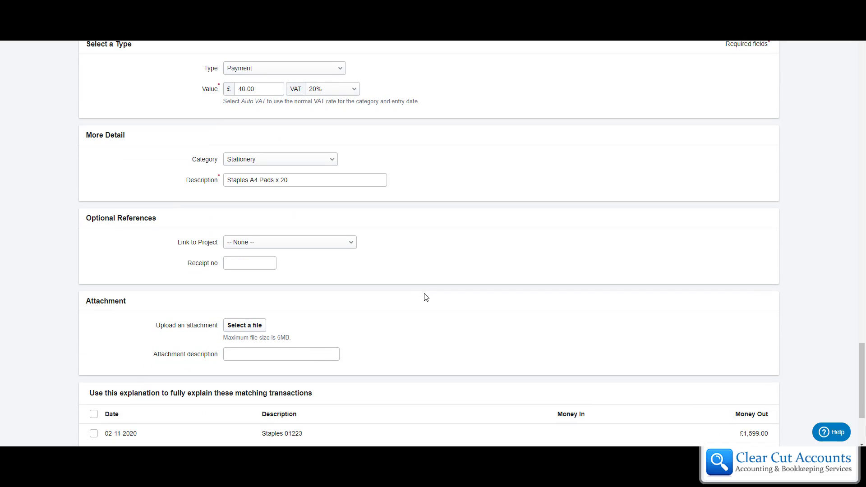
{"action": "left_click", "coordinate": [255, 330]}
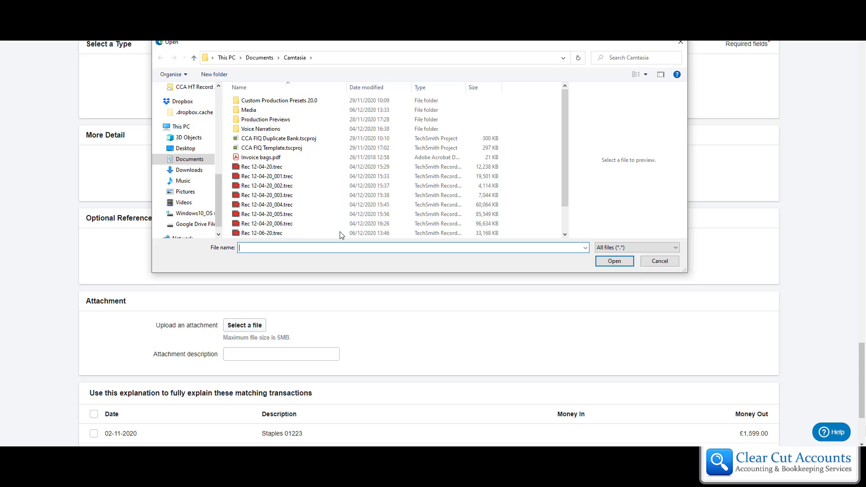
{"action": "left_click", "coordinate": [263, 159]}
{"action": "left_click", "coordinate": [614, 261]}
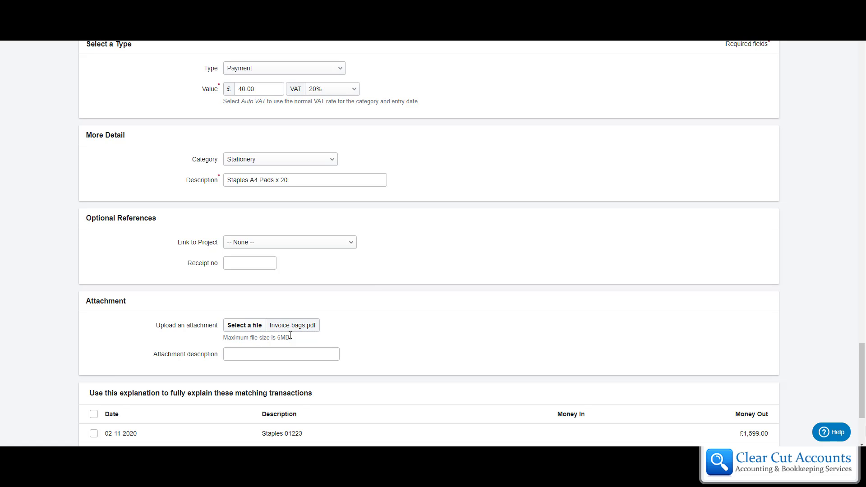
{"action": "scroll", "coordinate": [570, 174], "scroll_direction": "down", "scroll_amount": 3}
{"action": "scroll", "coordinate": [571, 173], "scroll_direction": "up", "scroll_amount": 4}
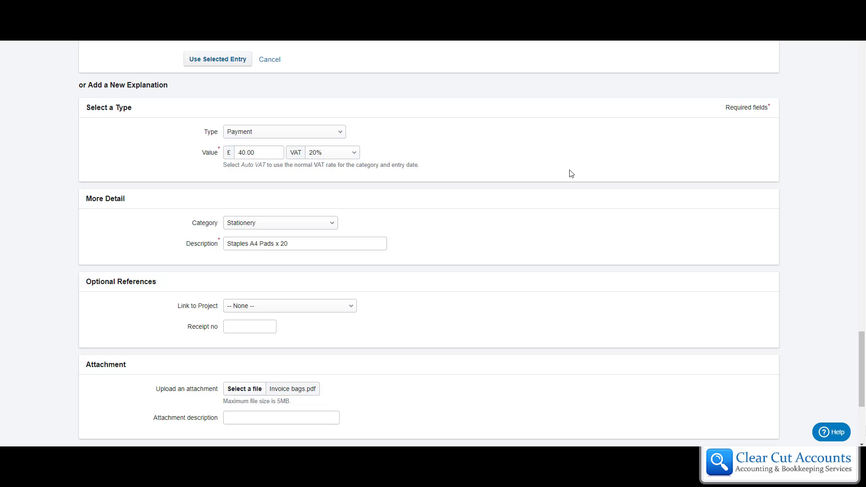
{"action": "scroll", "coordinate": [571, 174], "scroll_direction": "down", "scroll_amount": 4}
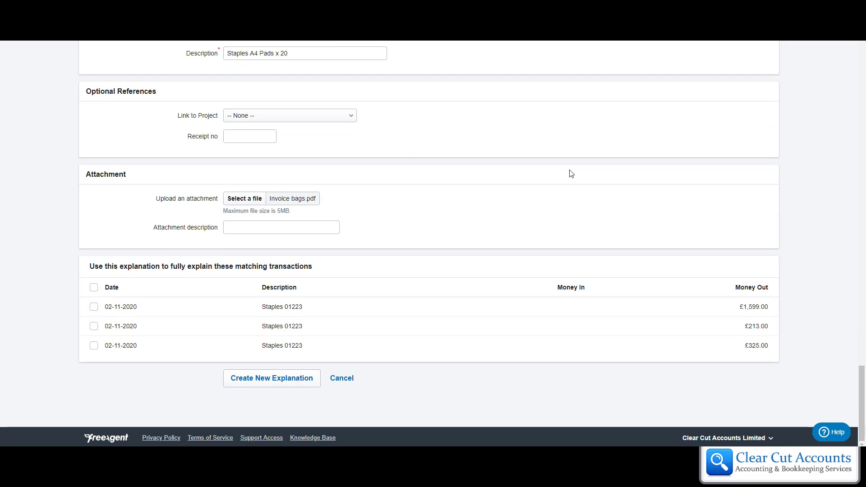
{"action": "scroll", "coordinate": [570, 174], "scroll_direction": "up", "scroll_amount": 2}
{"action": "scroll", "coordinate": [270, 136], "scroll_direction": "up", "scroll_amount": 2}
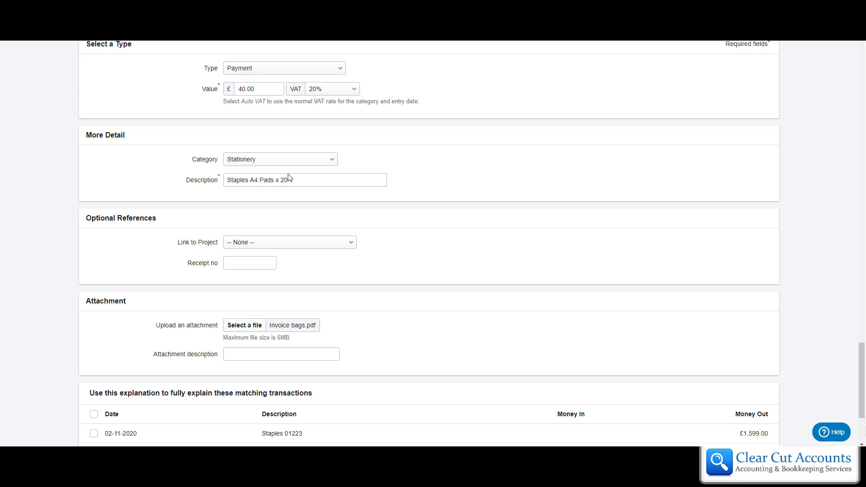
{"action": "scroll", "coordinate": [289, 177], "scroll_direction": "down", "scroll_amount": 3}
Step: Create the £40 Stationery explanation, leaving £60.00 of the Staples payment unexplained
{"action": "left_click", "coordinate": [270, 381]}
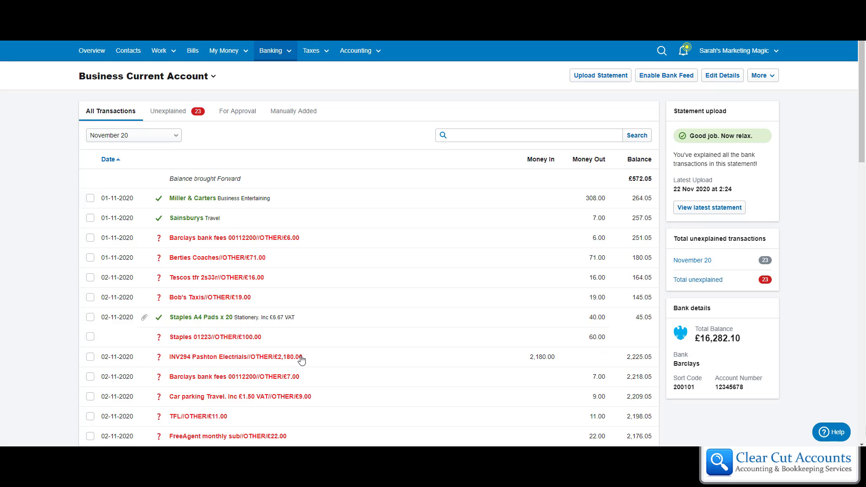
Step: Open the remaining £60 Staples amount's explain form and set its VAT to 20%
{"action": "left_click", "coordinate": [195, 339]}
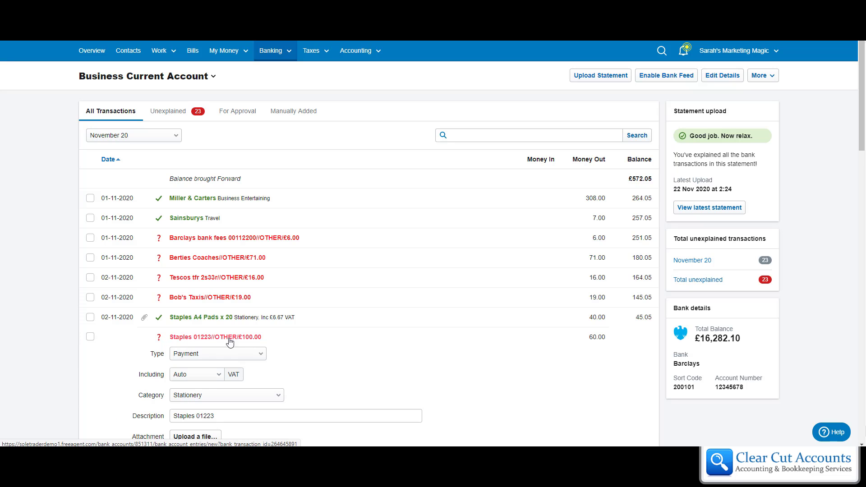
{"action": "scroll", "coordinate": [360, 349], "scroll_direction": "down", "scroll_amount": 3}
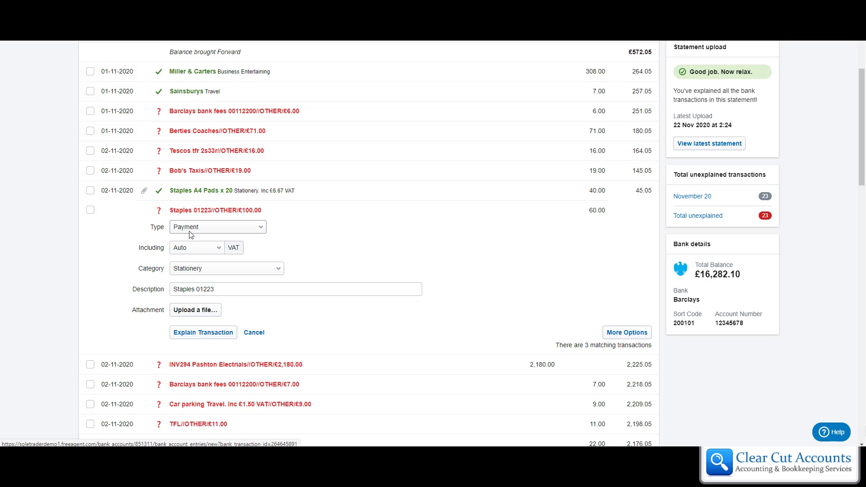
{"action": "left_click", "coordinate": [205, 248]}
{"action": "left_click", "coordinate": [221, 276]}
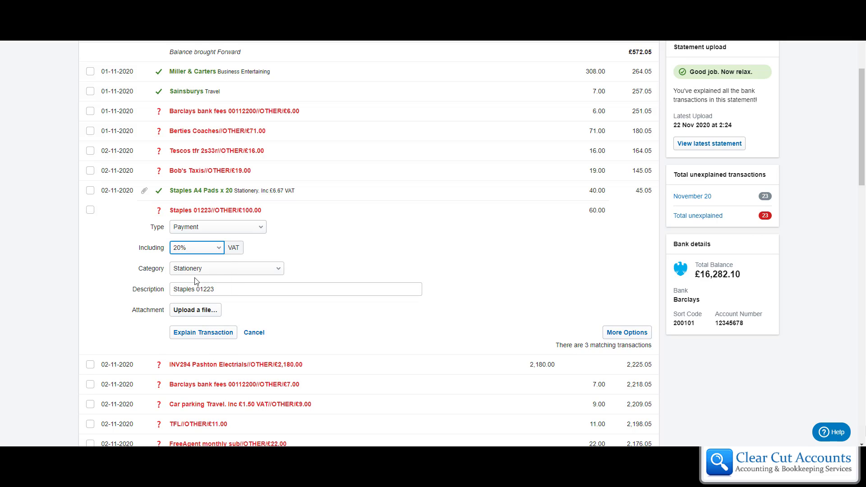
Step: Choose Other Computer Costs and describe it as 'Staples Computer Printer Ink'
{"action": "left_click", "coordinate": [228, 273]}
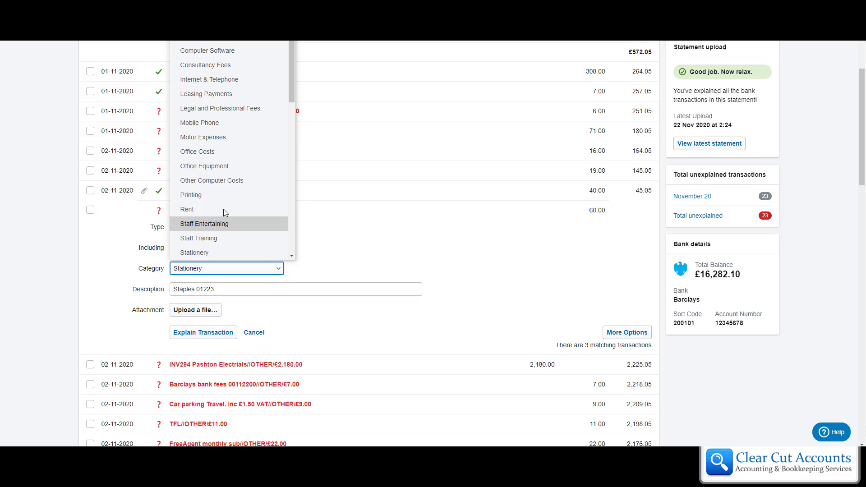
{"action": "left_click", "coordinate": [205, 182]}
{"action": "double_click", "coordinate": [283, 291]}
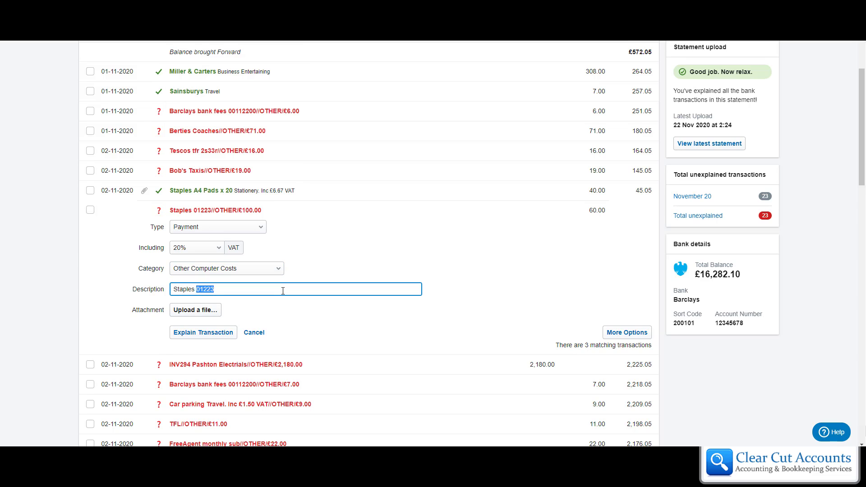
{"action": "type", "text": "Computer Printer I"}
{"action": "type", "text": "nk"}
Step: Save the £60.00 Other Computer Costs explanation for the Staples remainder
{"action": "left_click", "coordinate": [197, 334]}
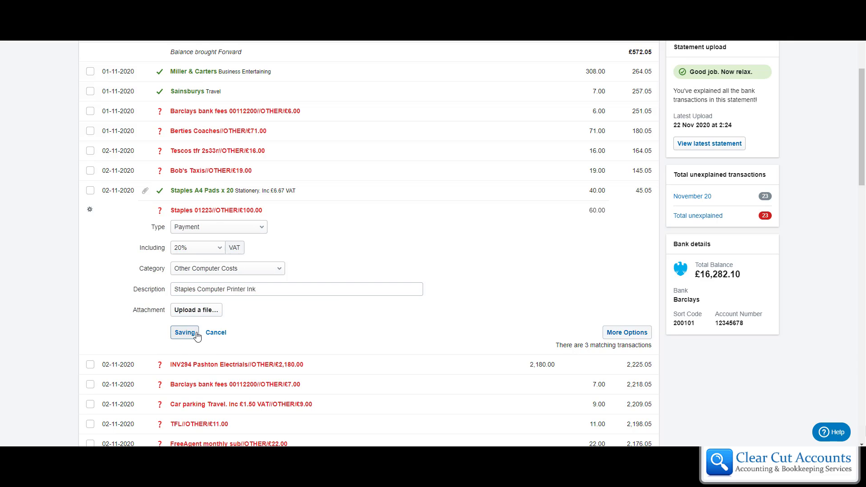